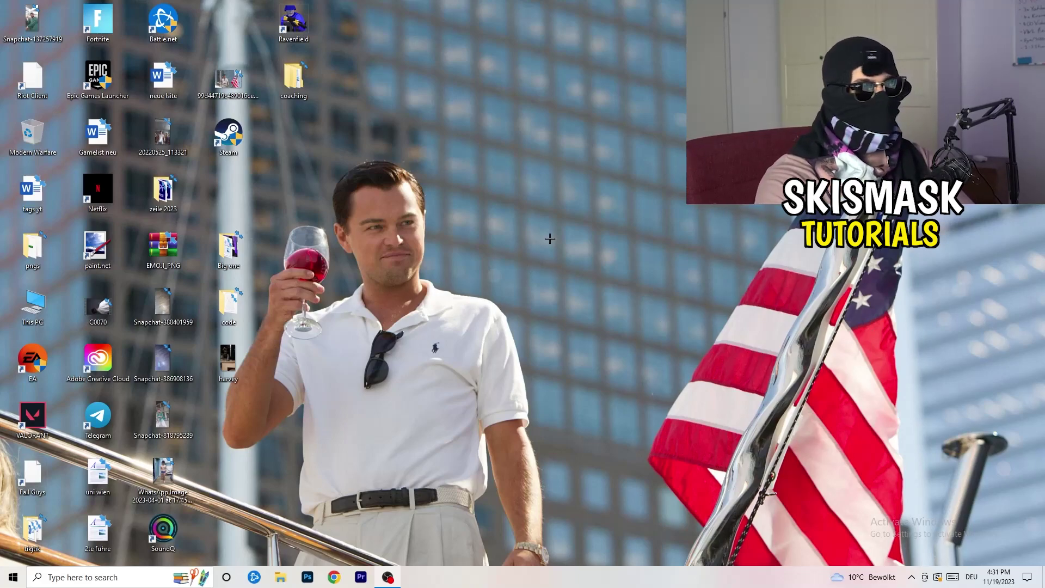
# Step: Open the NVIDIA Control Panel and start creating a custom resolution for the selected display
pyautogui.rightClick(561, 194)
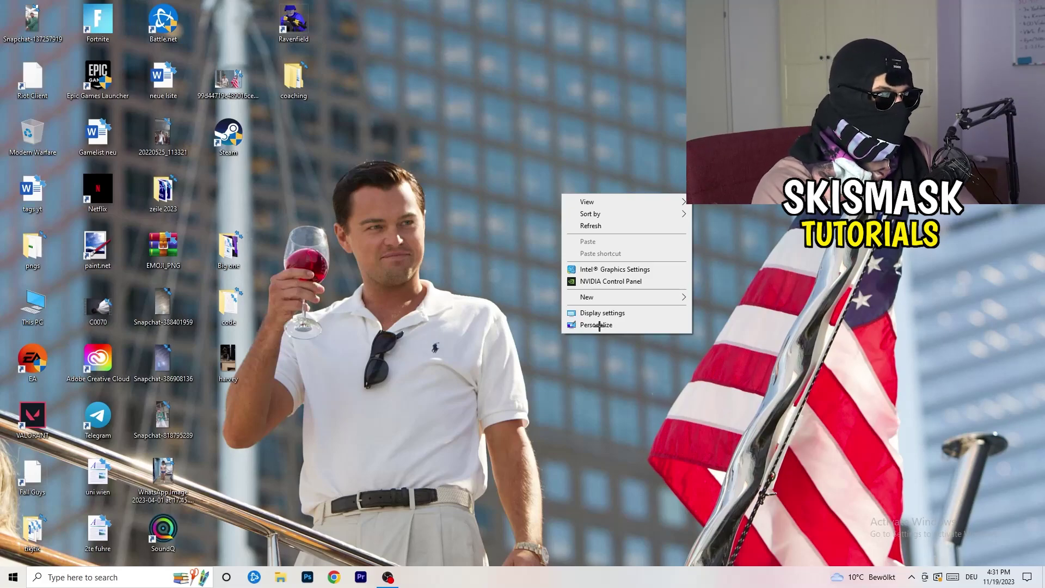
pyautogui.click(597, 281)
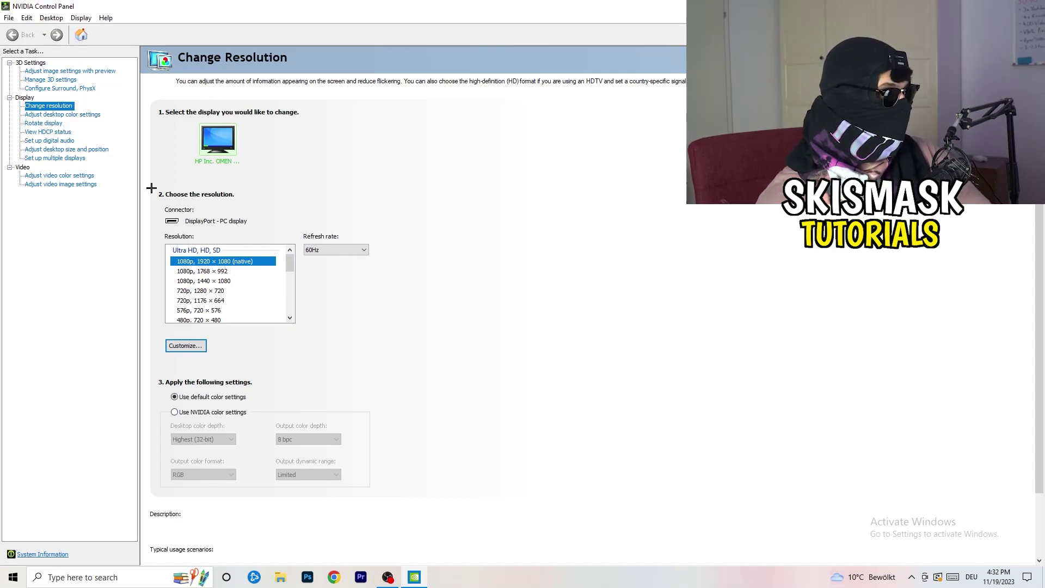
pyautogui.click(199, 346)
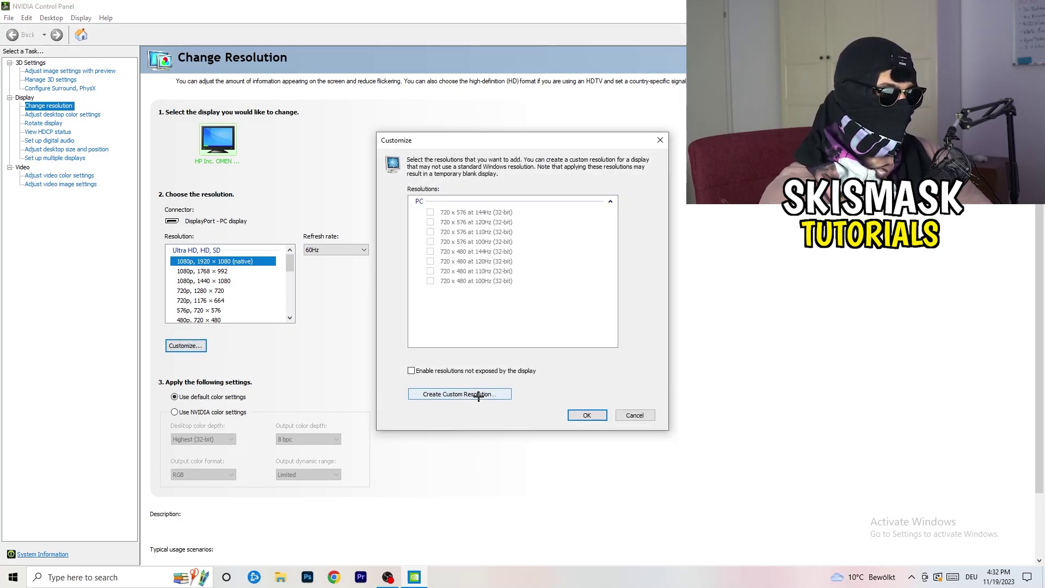
pyautogui.click(493, 393)
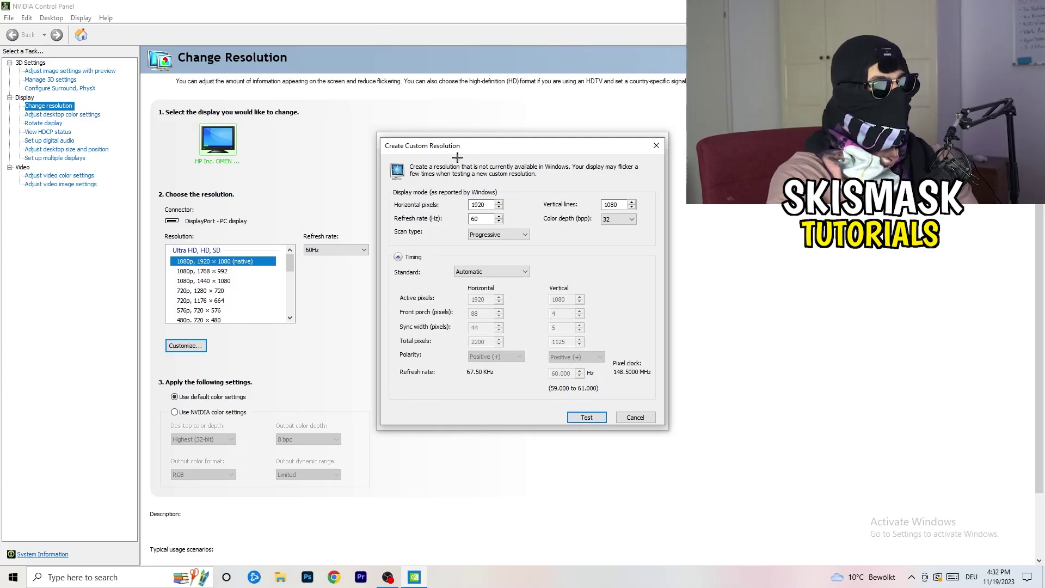
# Step: Set the custom resolution to 1440 horizontal pixels and 1040 vertical lines
pyautogui.moveTo(488, 205); pyautogui.dragTo(457, 205)
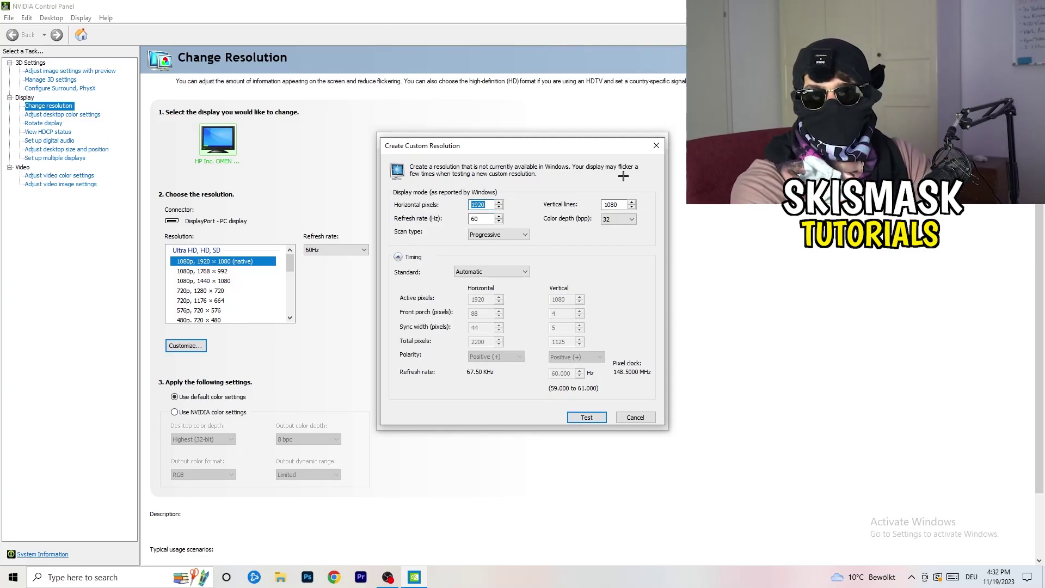
pyautogui.write('1')
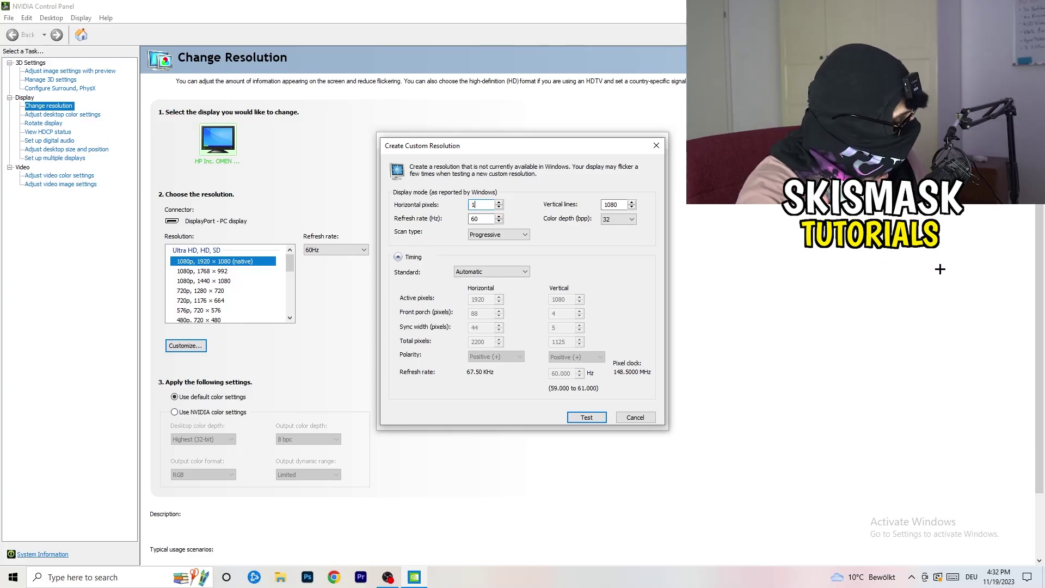
pyautogui.write('140')
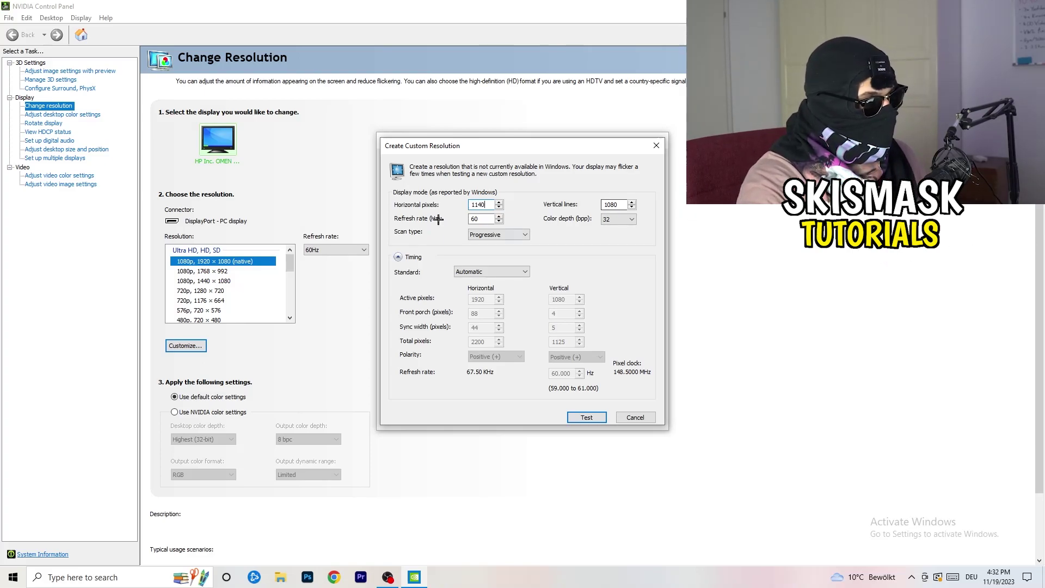
pyautogui.press('BackSpace')
pyautogui.press('BackSpace')
pyautogui.press('BackSpace')
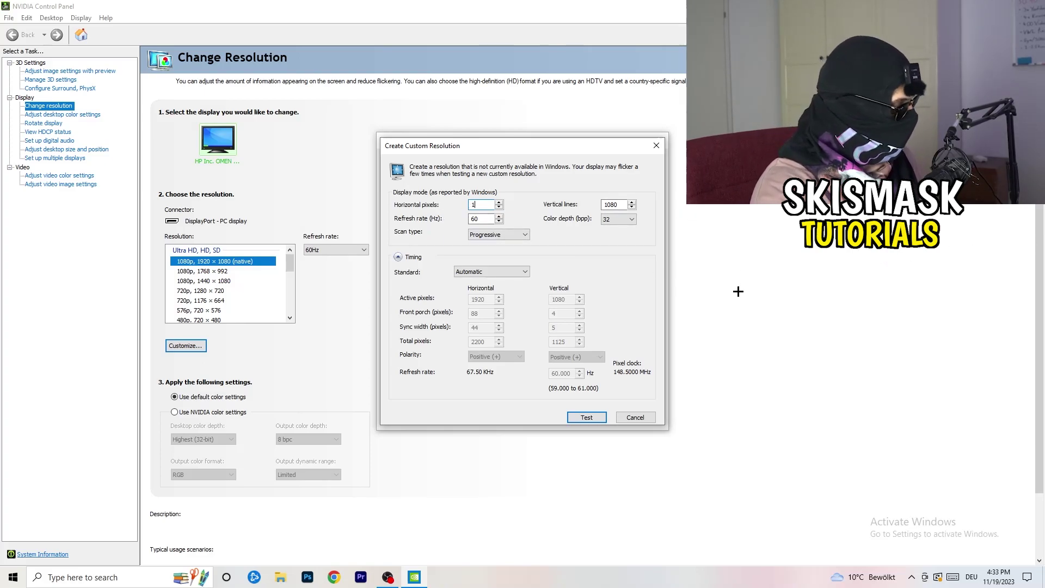
pyautogui.write('440')
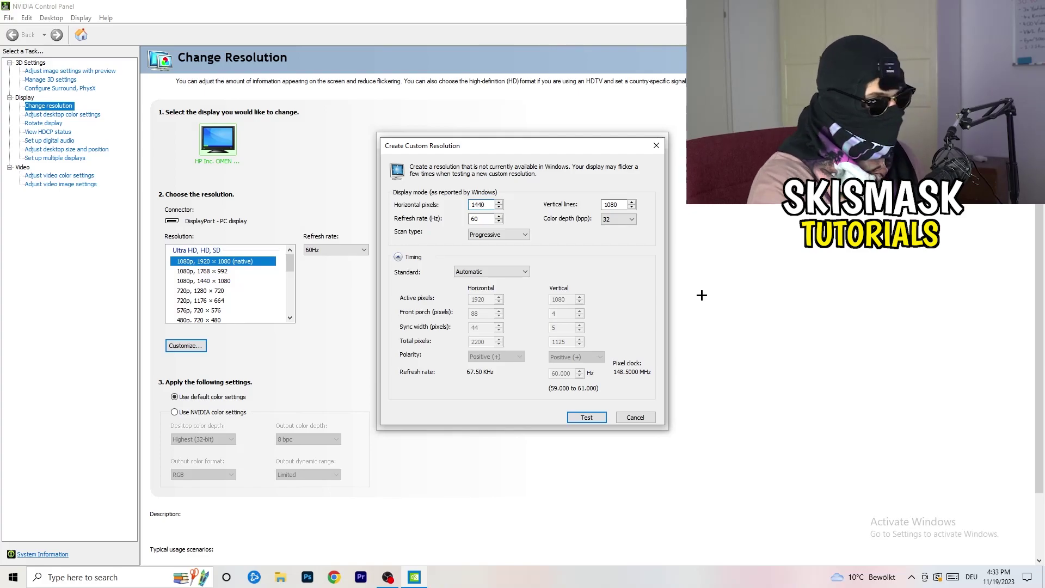
pyautogui.doubleClick(610, 205)
pyautogui.write('10')
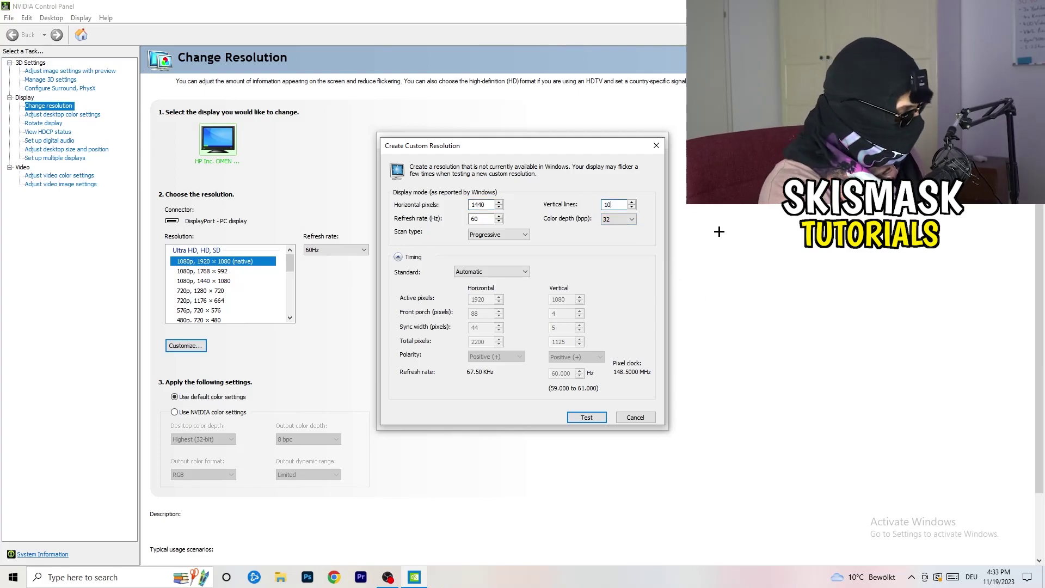
pyautogui.write('40')
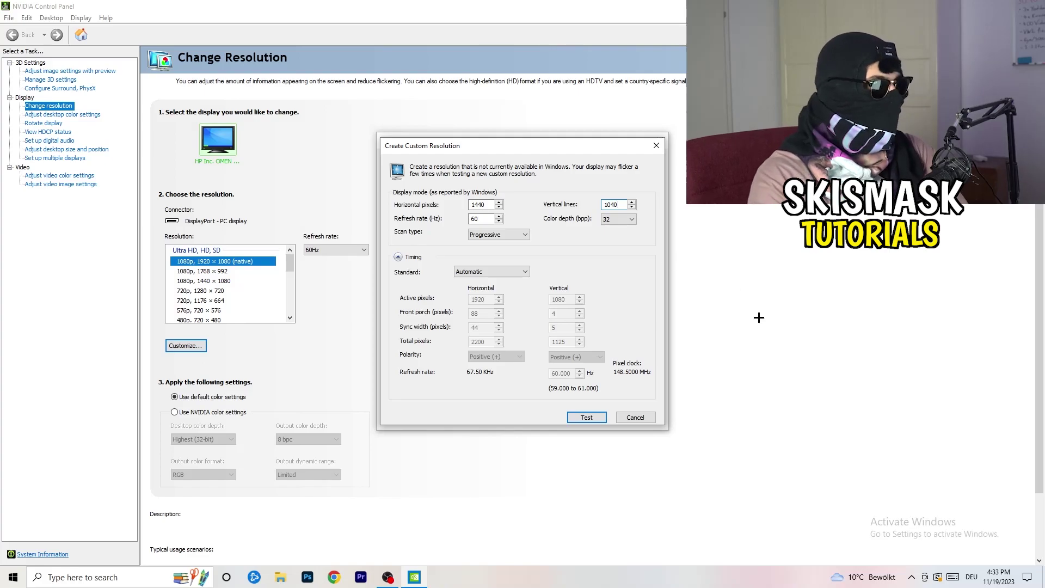
# Step: Keep the scan type Progressive and set the custom resolution's timing standard to CVT reduced blank
pyautogui.click(498, 234)
pyautogui.click(567, 234)
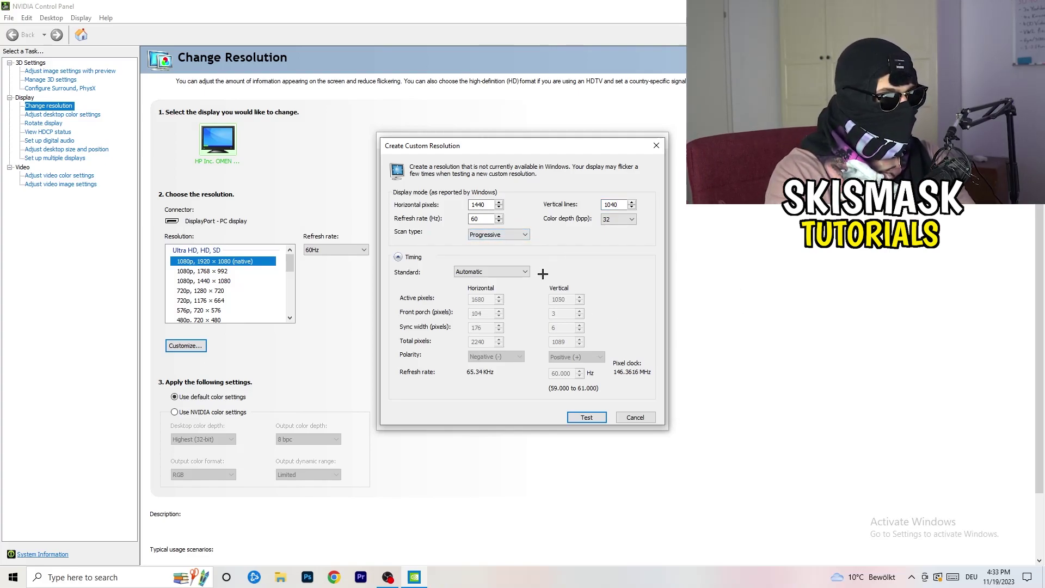
pyautogui.click(505, 271)
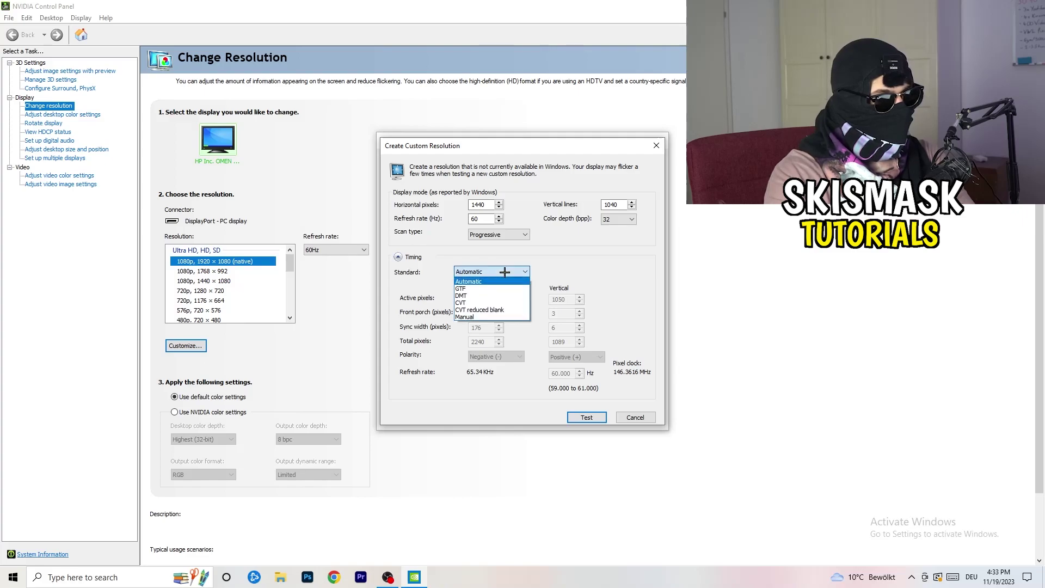
pyautogui.click(576, 278)
pyautogui.click(490, 272)
pyautogui.click(614, 276)
pyautogui.click(488, 272)
pyautogui.click(493, 296)
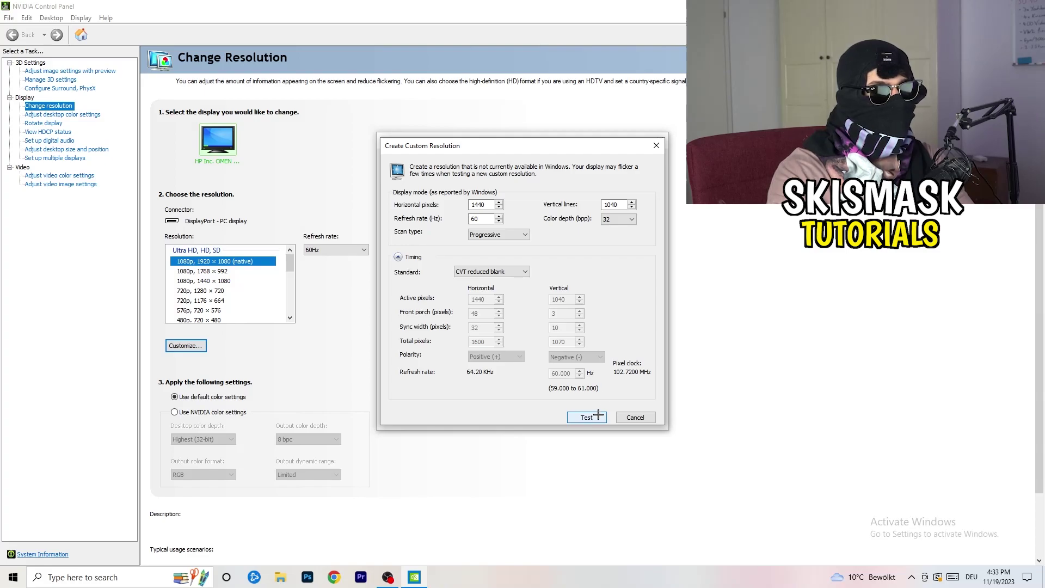
# Step: Discard the custom resolution without testing it and close the NVIDIA Control Panel
pyautogui.click(660, 142)
pyautogui.click(661, 140)
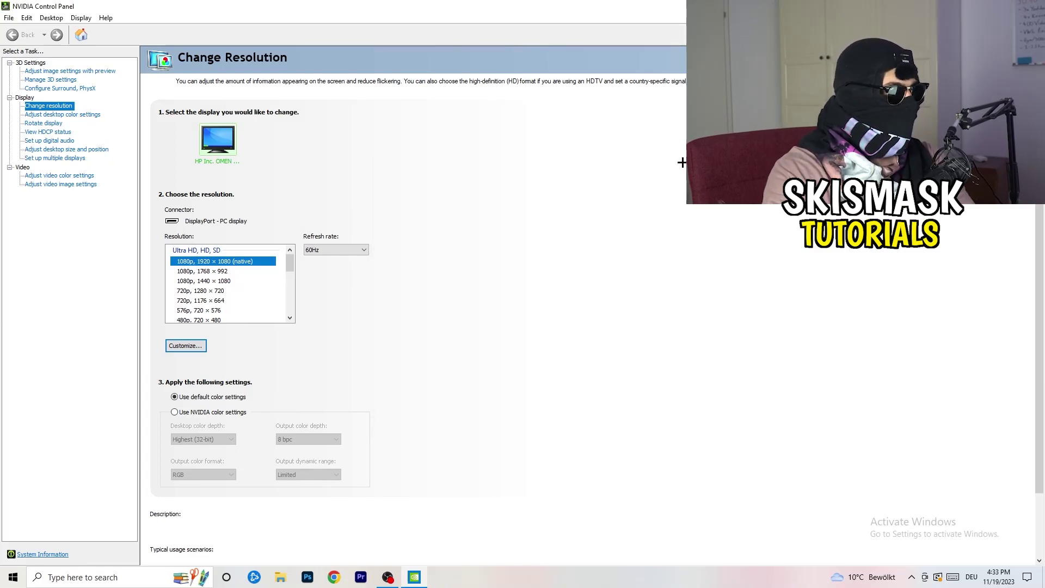
pyautogui.hotkey('alt', 'F4')
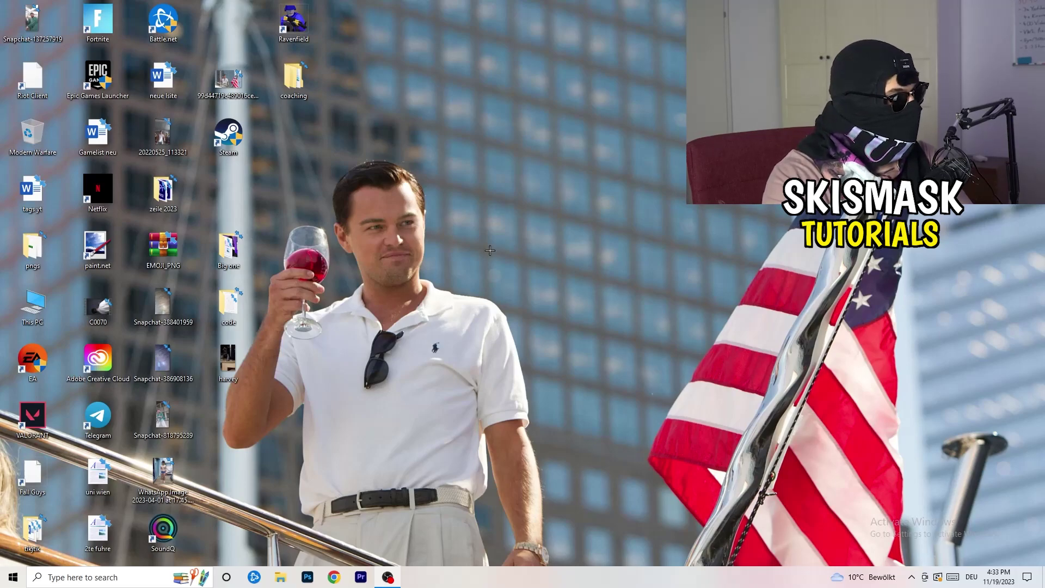
# Step: Open the Windows display settings and check the scaling options for text, apps and other items
pyautogui.click(13, 577)
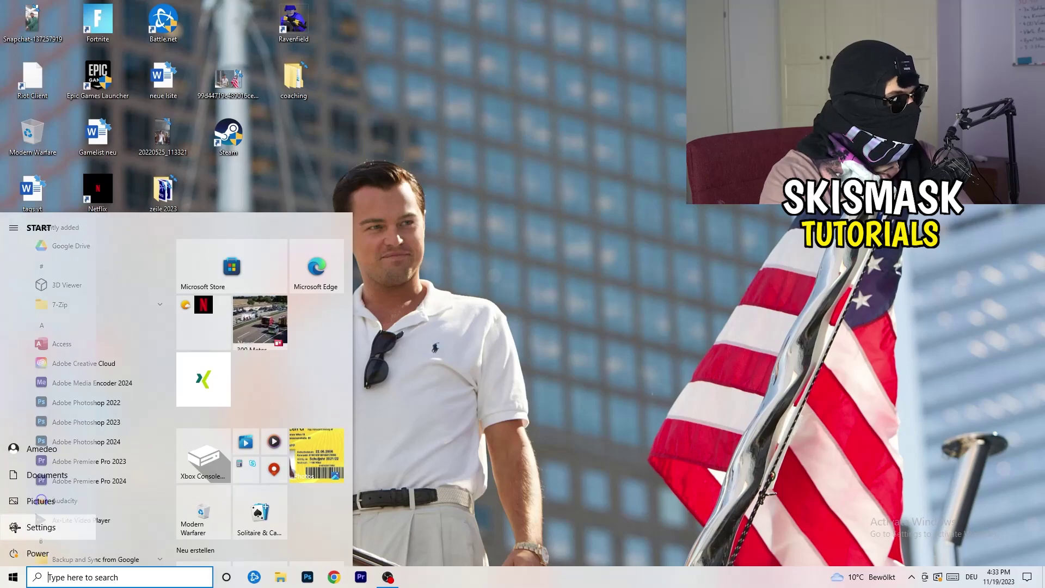
pyautogui.click(15, 526)
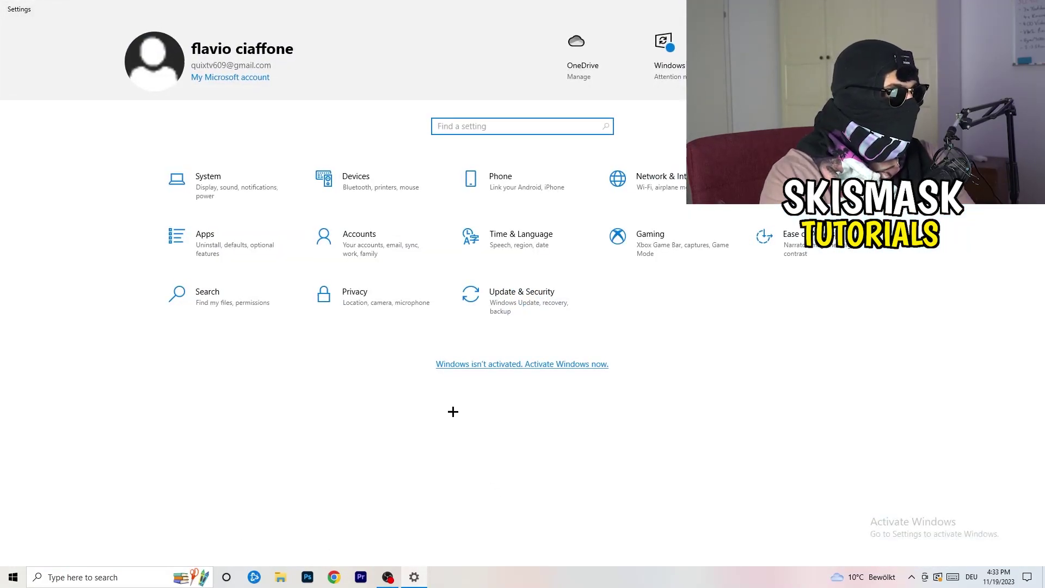
pyautogui.click(231, 201)
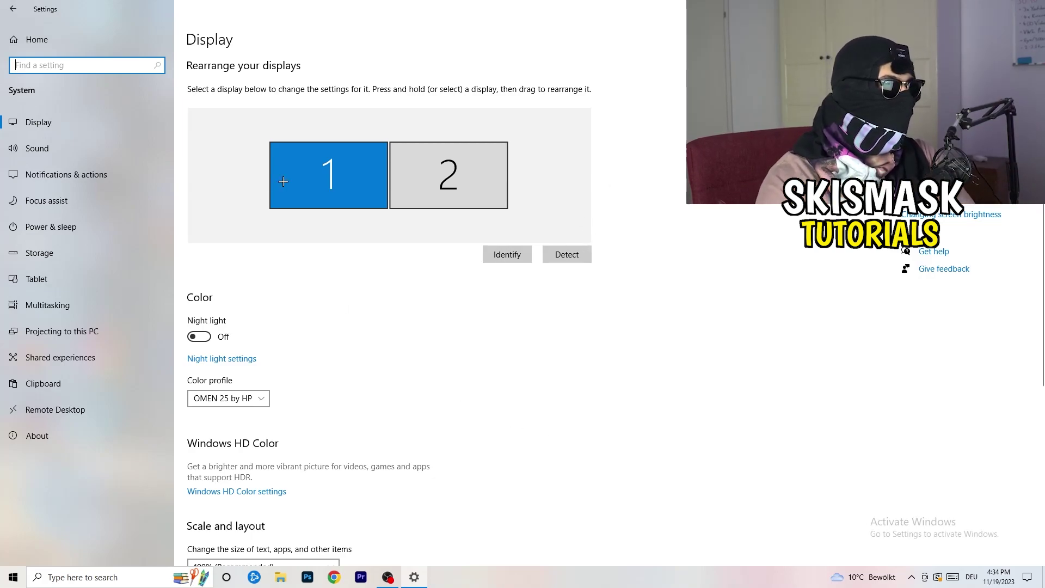
pyautogui.scroll(-5, 349, 271)
pyautogui.click(281, 143)
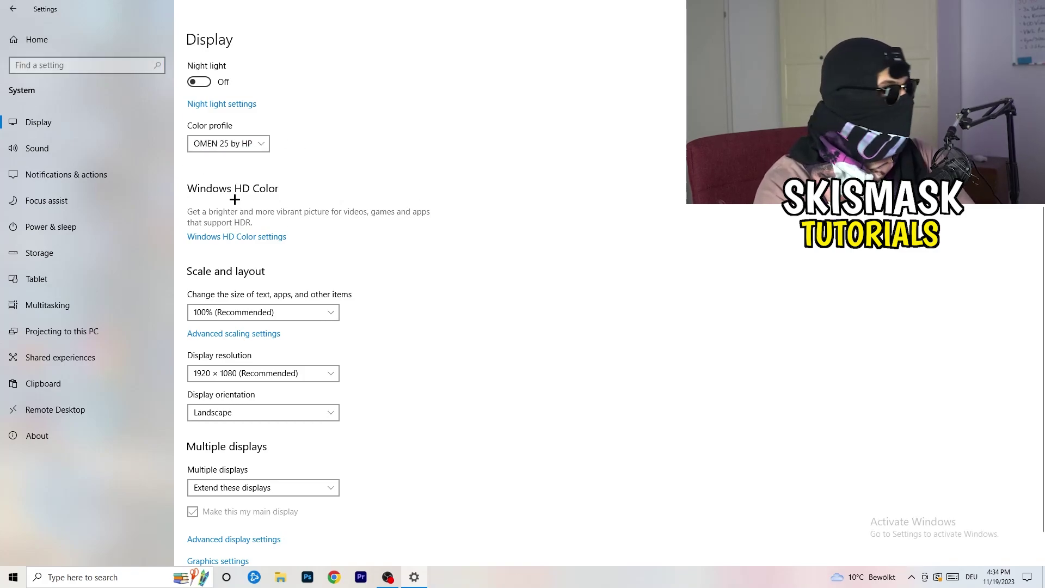
pyautogui.scroll(-1, 209, 239)
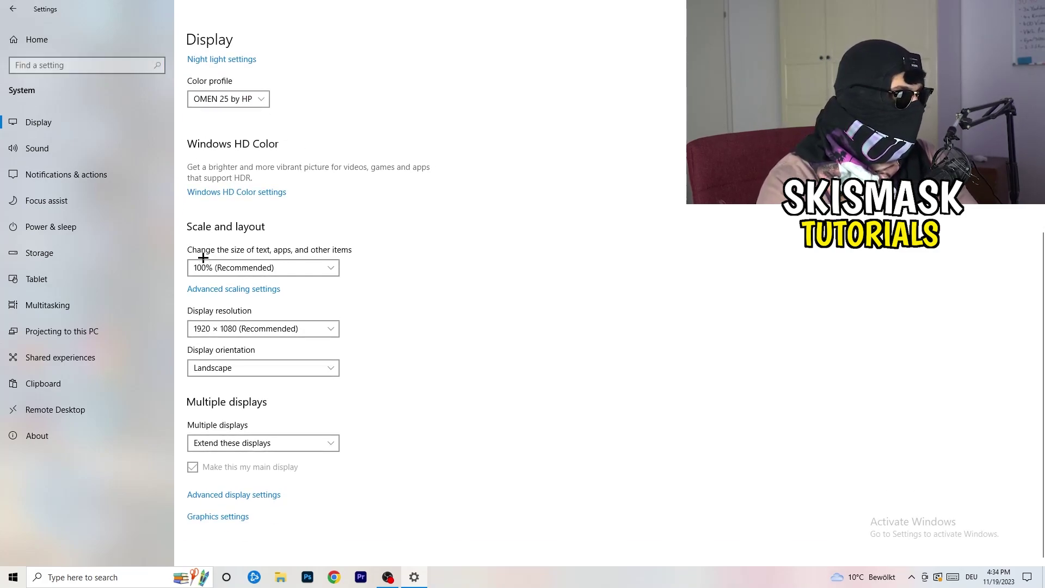
pyautogui.click(325, 267)
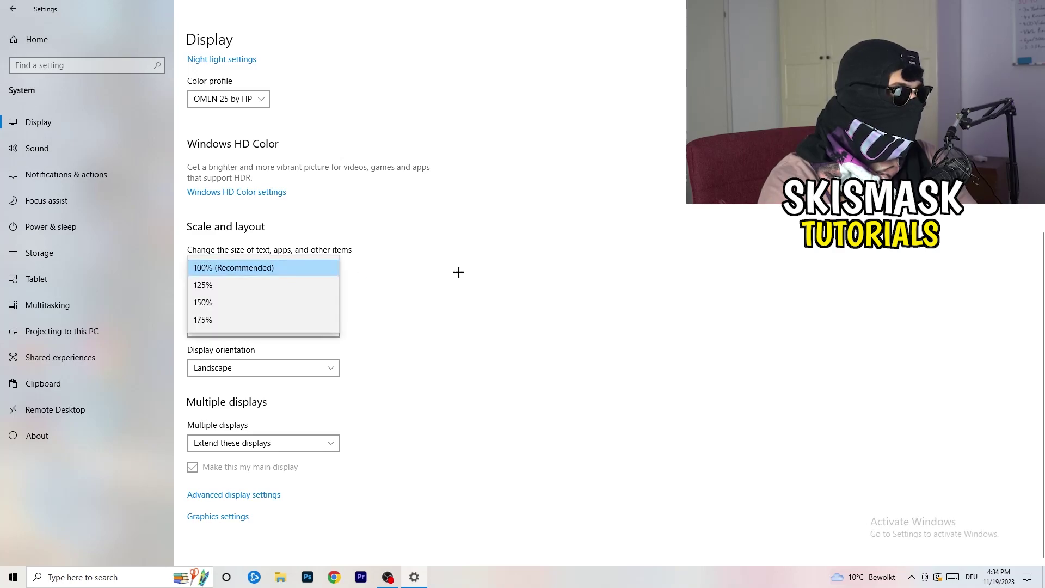
pyautogui.click(511, 256)
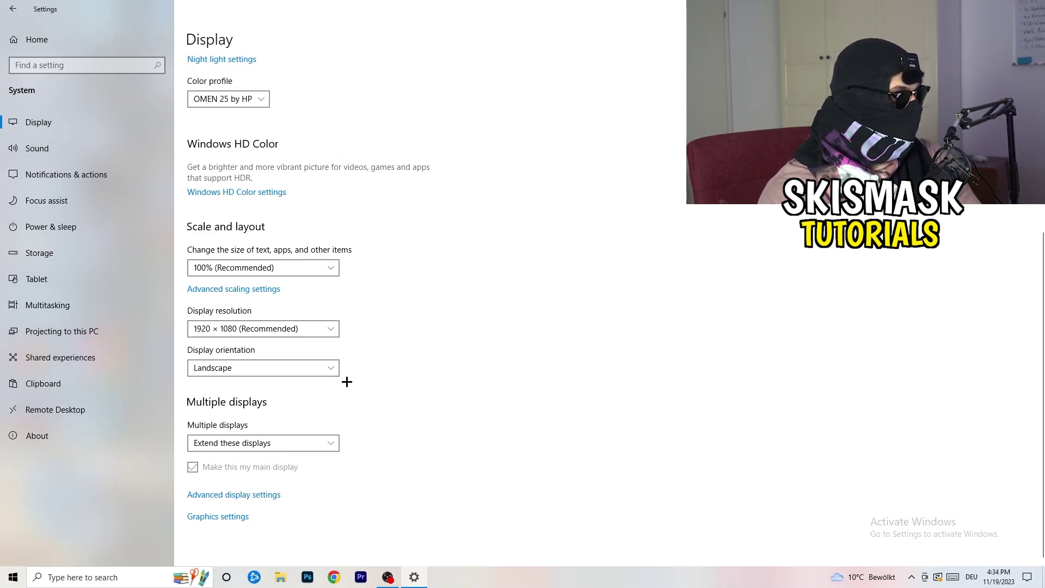
# Step: Check the Xbox Game Bar and Game Mode settings under Gaming, and close Windows Settings
pyautogui.hotkey('alt', 'Left')
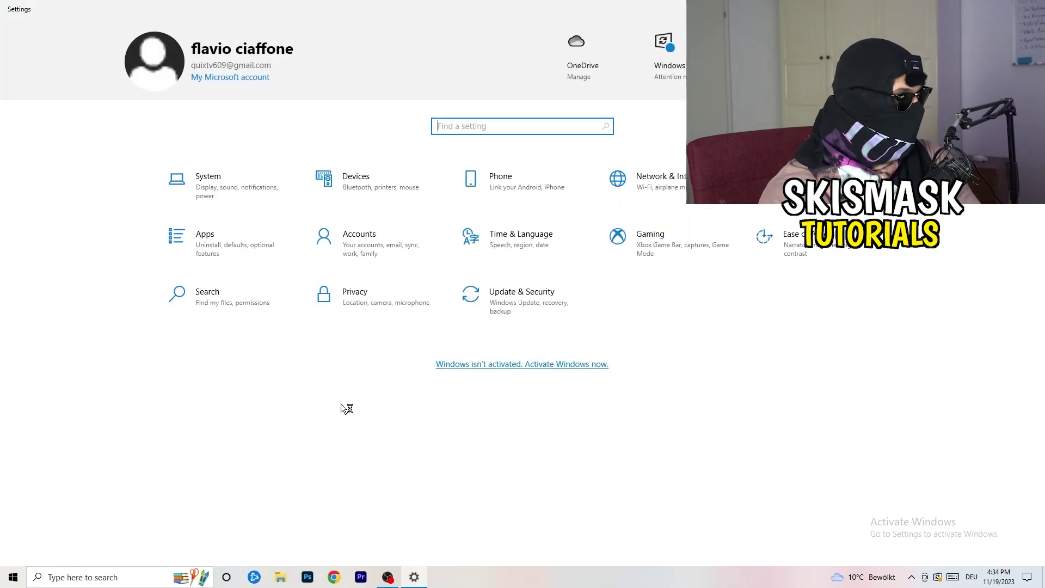
pyautogui.click(652, 251)
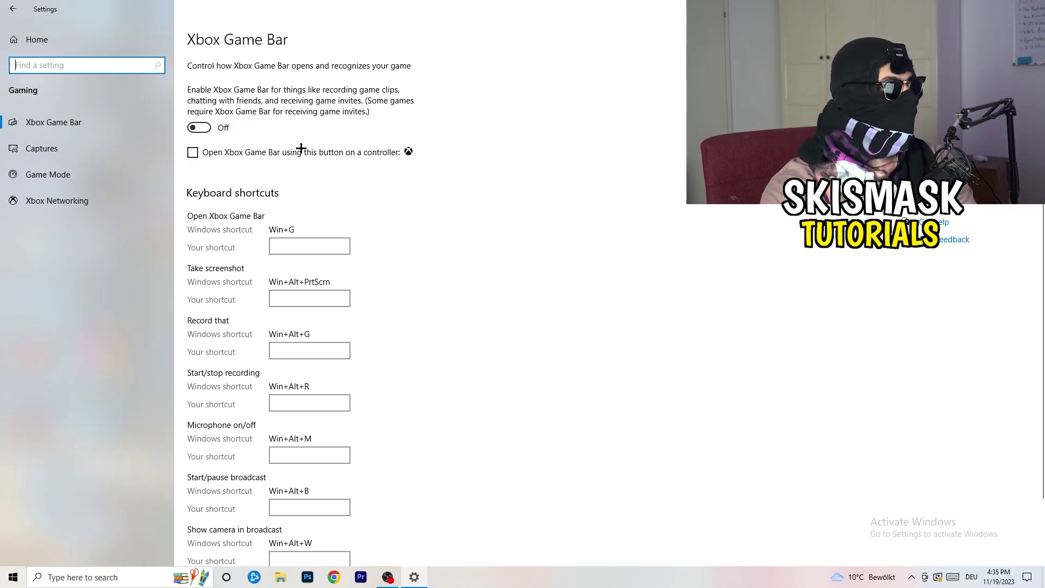
pyautogui.click(63, 174)
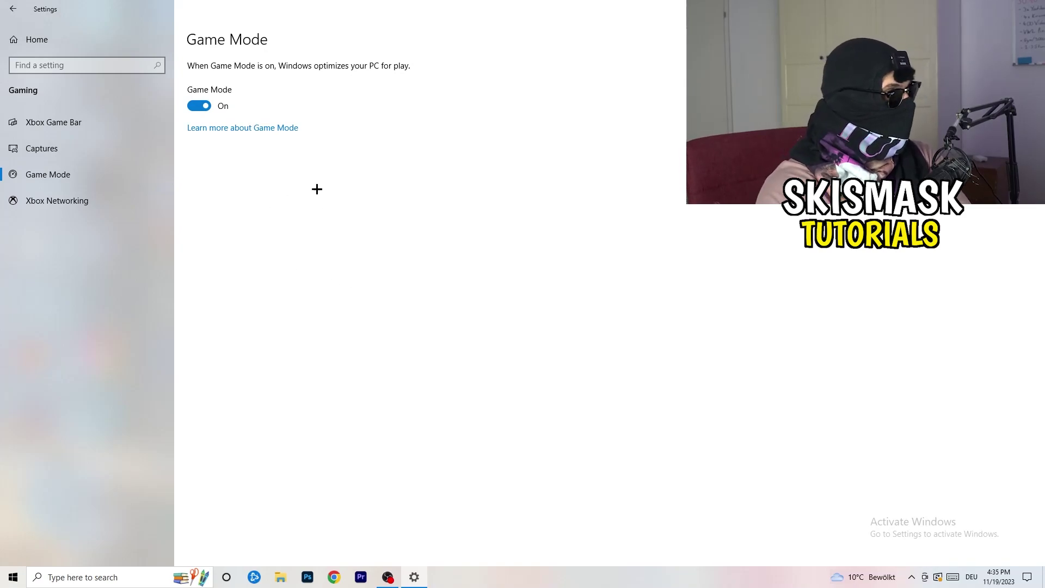
pyautogui.hotkey('alt', 'F4')
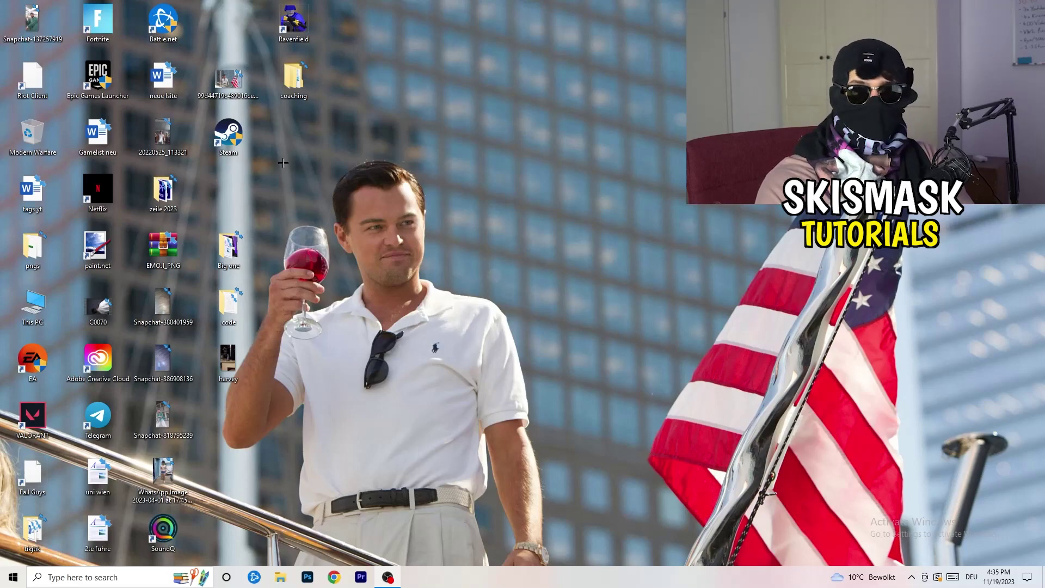
# Step: Move the Steam shortcut to a free area of the desktop and open its compatibility properties
pyautogui.moveTo(229, 142); pyautogui.dragTo(558, 218)
pyautogui.rightClick(559, 190)
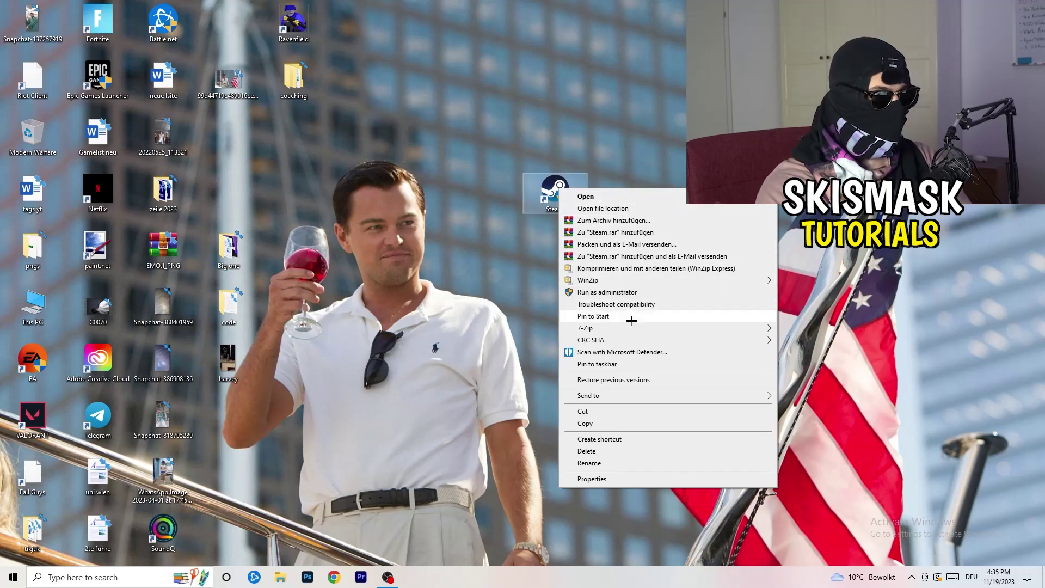
pyautogui.click(628, 479)
pyautogui.moveTo(622, 205); pyautogui.dragTo(448, 103)
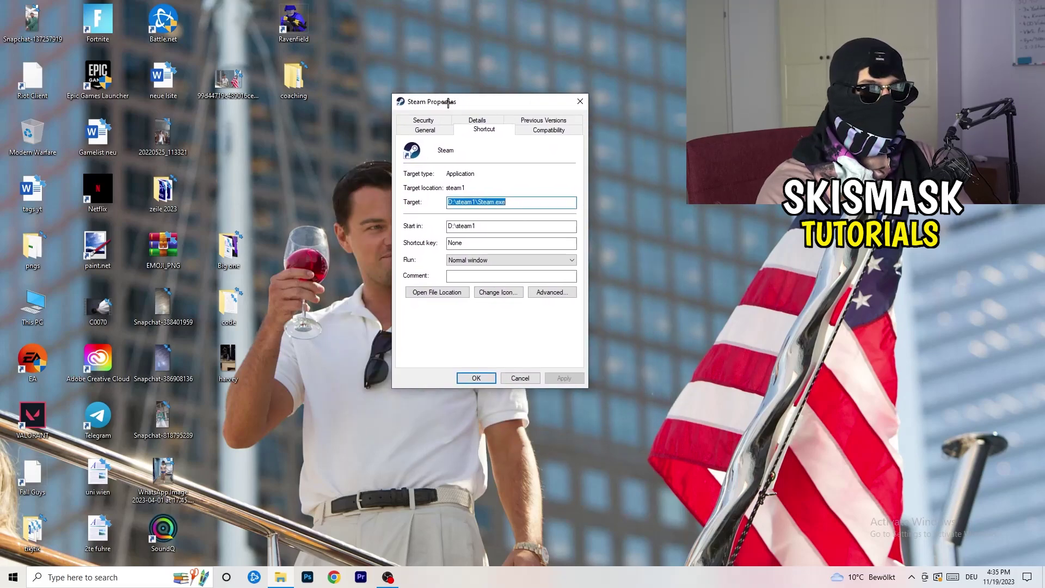
pyautogui.click(557, 131)
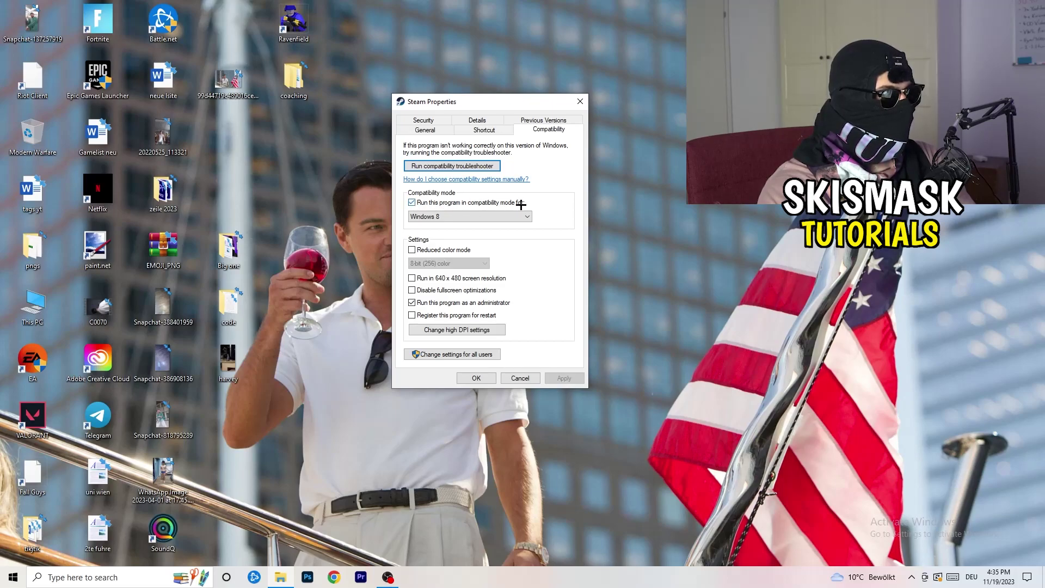
# Step: Check the available compatibility modes for Steam, keep Windows 8 and accept the properties
pyautogui.click(492, 215)
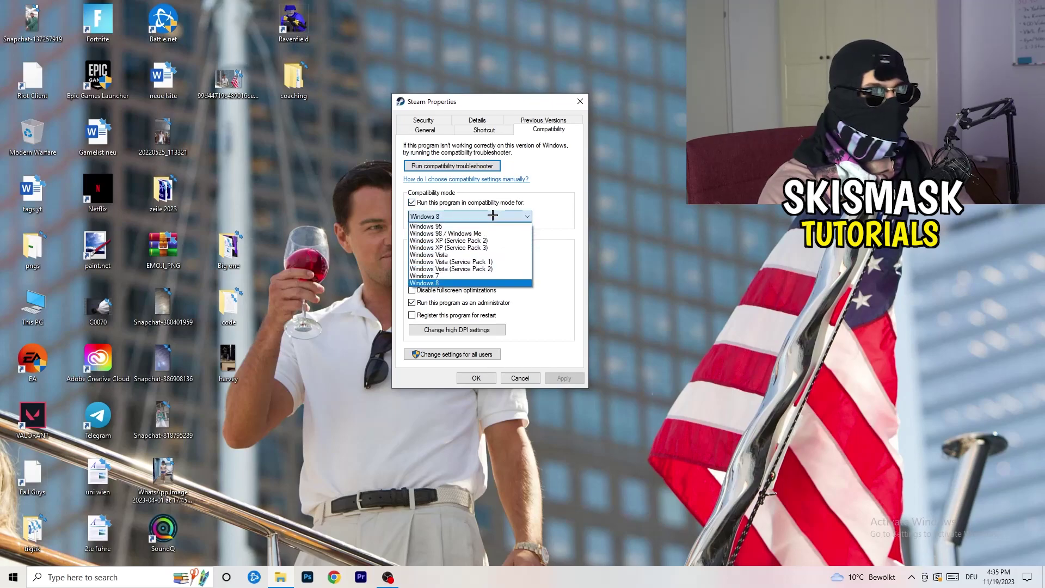
pyautogui.click(580, 208)
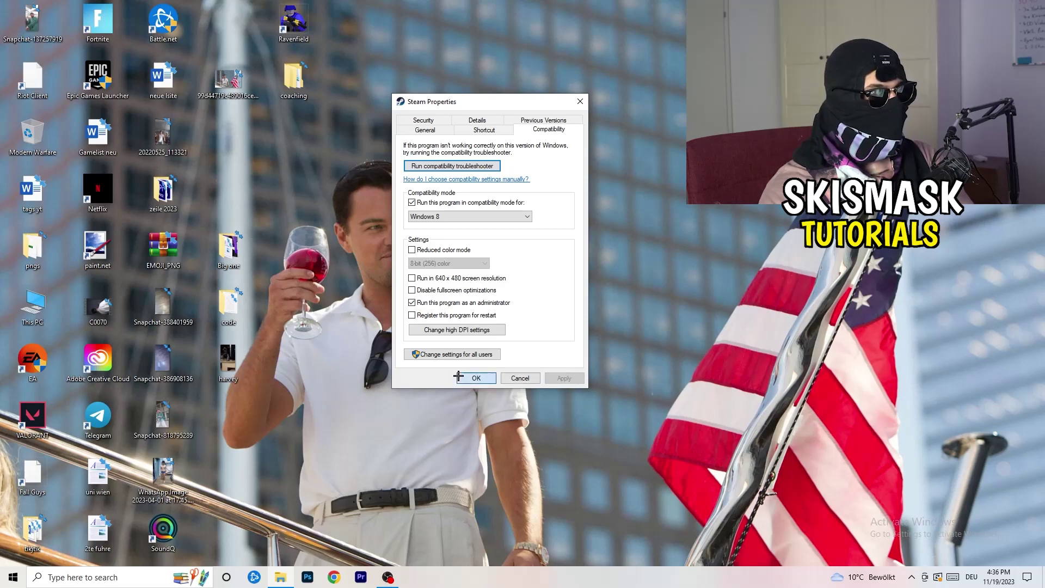
pyautogui.click(478, 378)
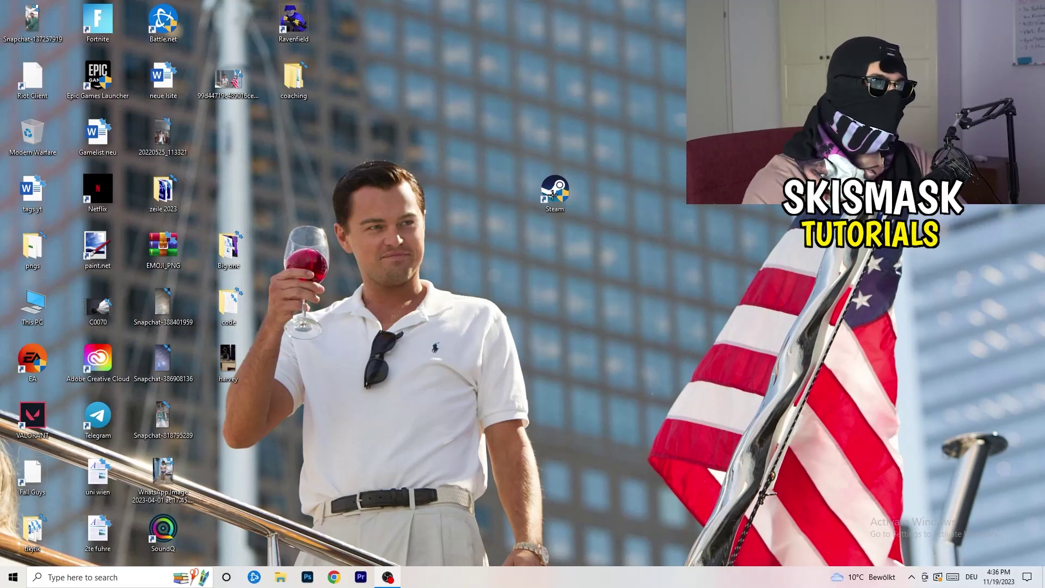
# Step: Move the Steam shortcut closer to the other desktop icons
pyautogui.moveTo(559, 197); pyautogui.dragTo(494, 197)
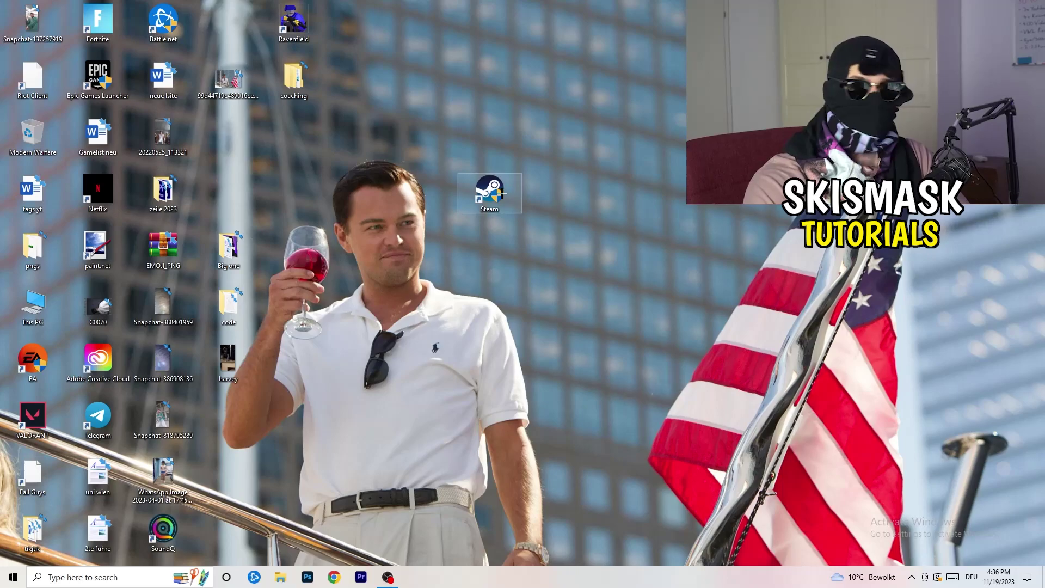
pyautogui.moveTo(501, 191); pyautogui.dragTo(377, 185)
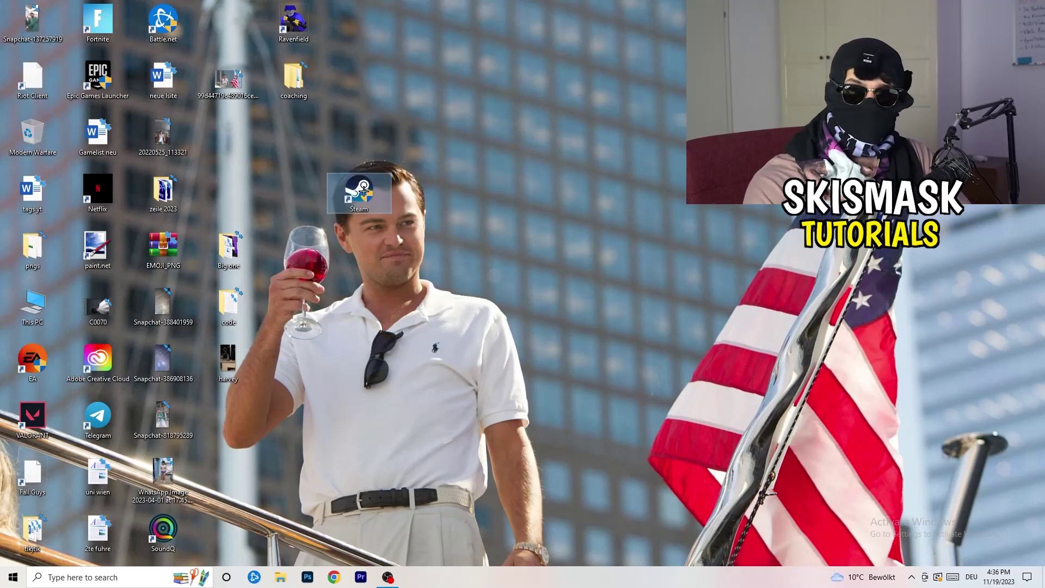
# Step: Recheck the Steam shortcut's compatibility properties, close them, and move the shortcut back among the other desktop icons
pyautogui.rightClick(360, 188)
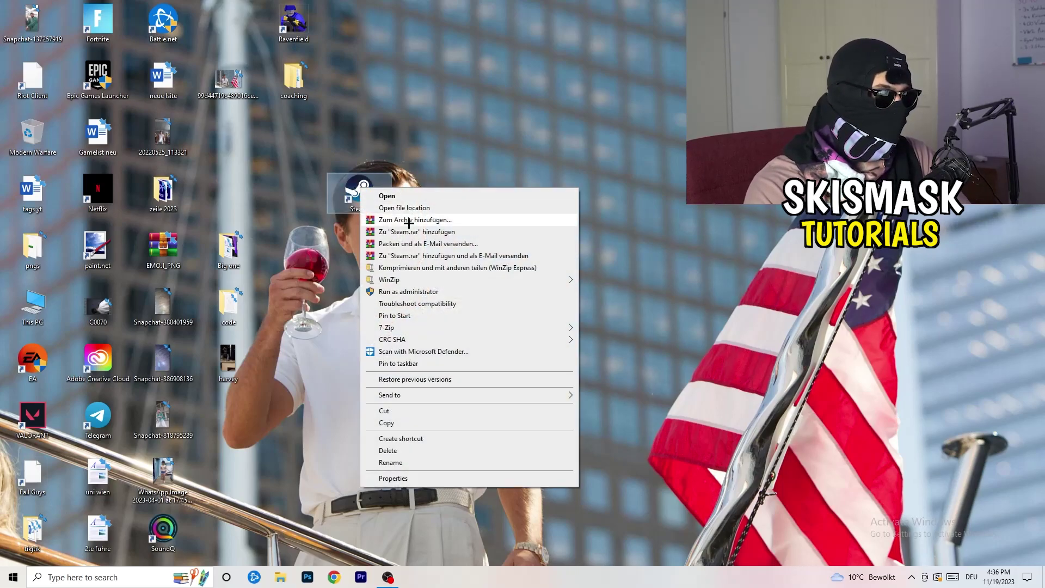
pyautogui.click(393, 477)
pyautogui.click(518, 220)
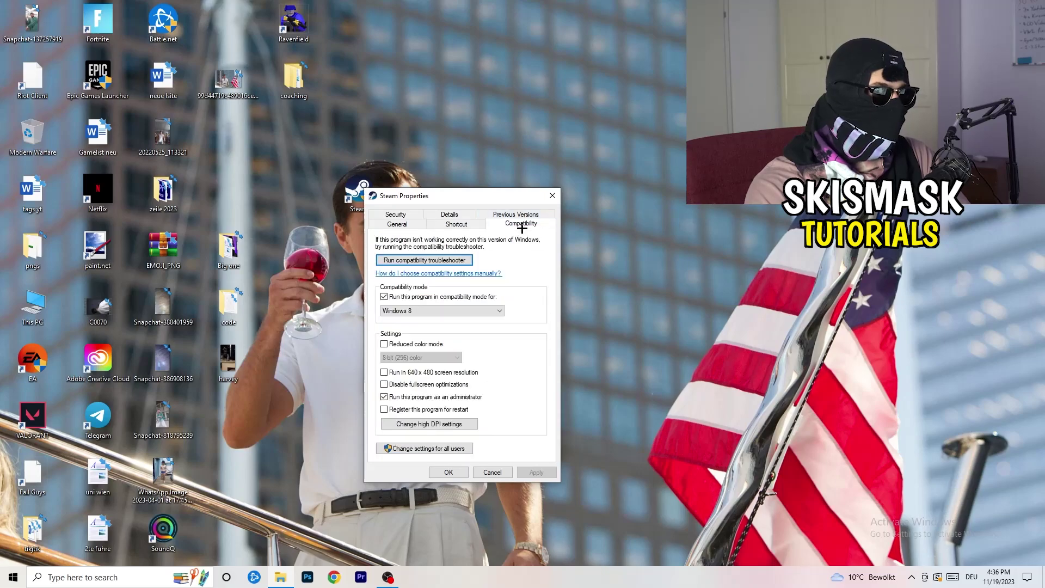
pyautogui.click(552, 195)
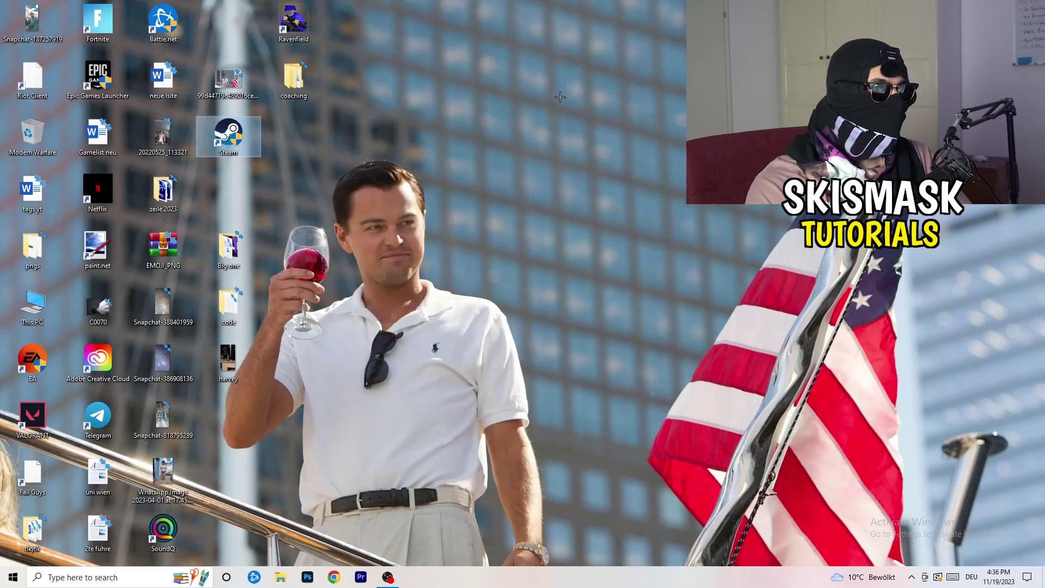
pyautogui.click(560, 97)
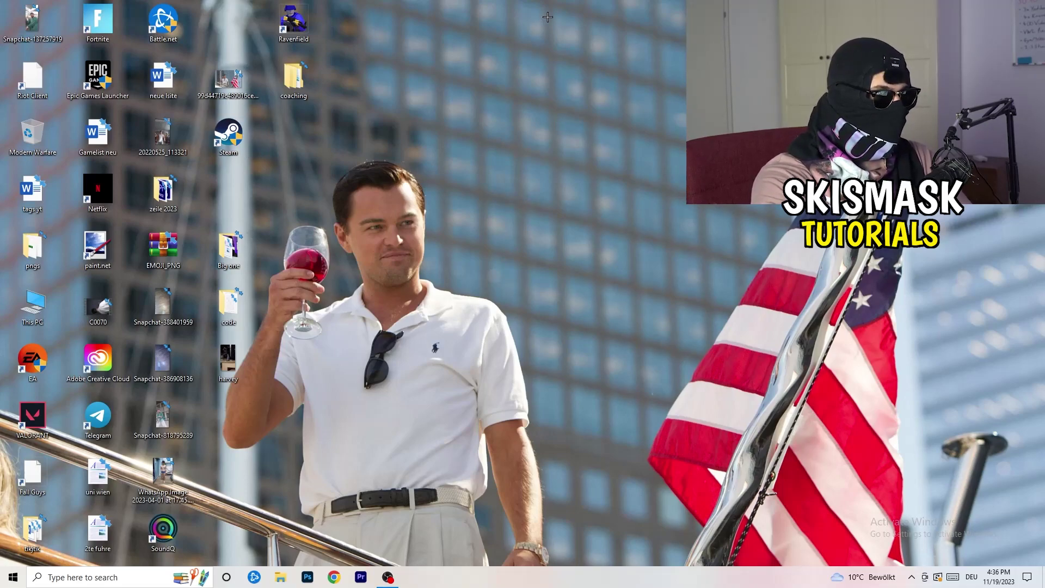
# Step: Open Task Manager, maximise its window and show the detailed list of running processes
pyautogui.moveTo(525, 571)
pyautogui.mouseDown()
pyautogui.moveTo(218, 193)
pyautogui.moveTo(461, 218)
pyautogui.moveTo(817, 305)
pyautogui.moveTo(326, 180)
pyautogui.moveTo(517, 579)
pyautogui.mouseUp()
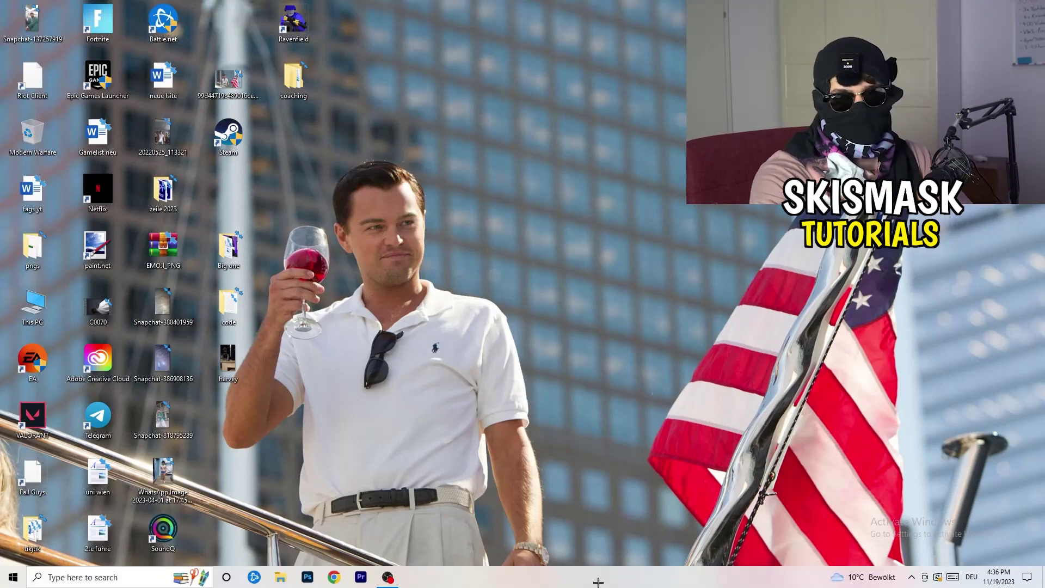
pyautogui.rightClick(557, 578)
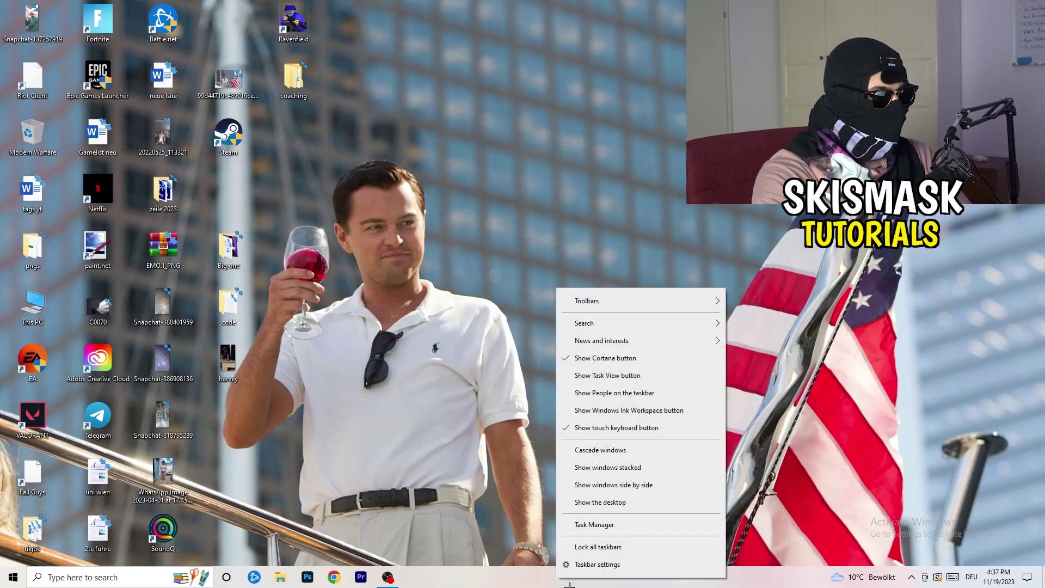
pyautogui.click(611, 525)
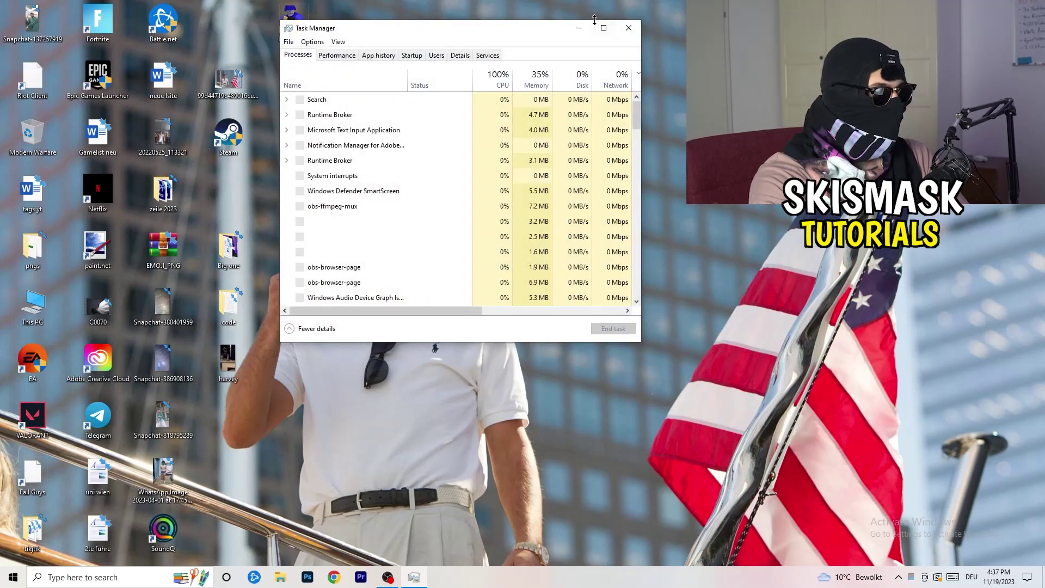
pyautogui.click(595, 19)
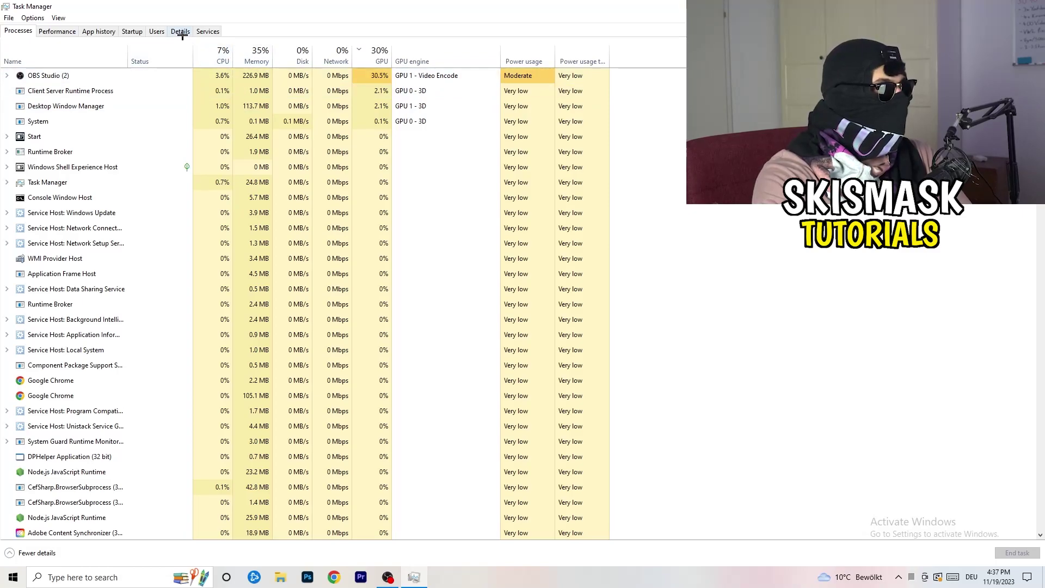
pyautogui.click(181, 31)
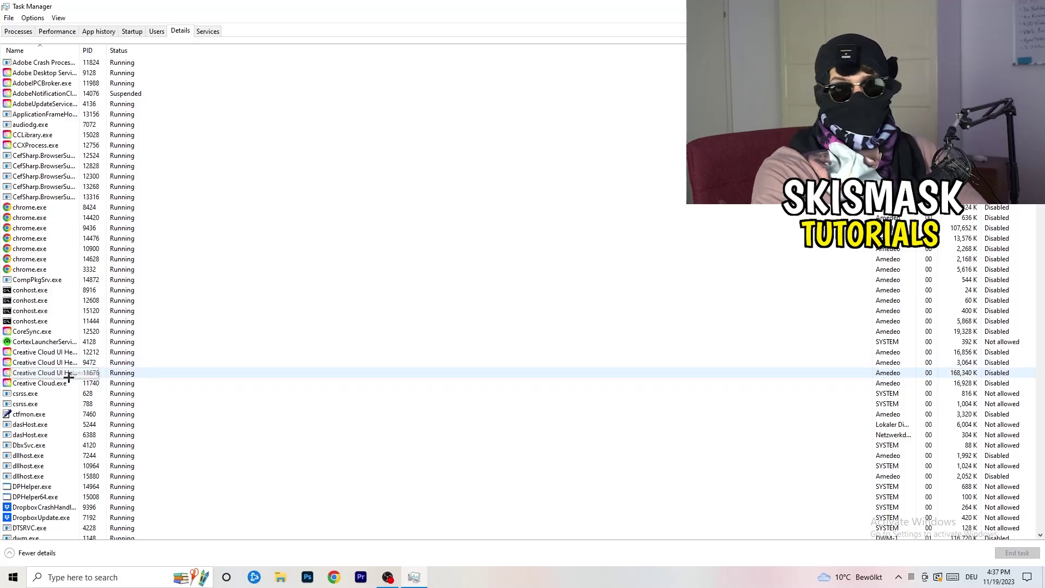
# Step: Check the available priority levels for a Creative Cloud UI process without choosing one, and close Task Manager
pyautogui.rightClick(33, 362)
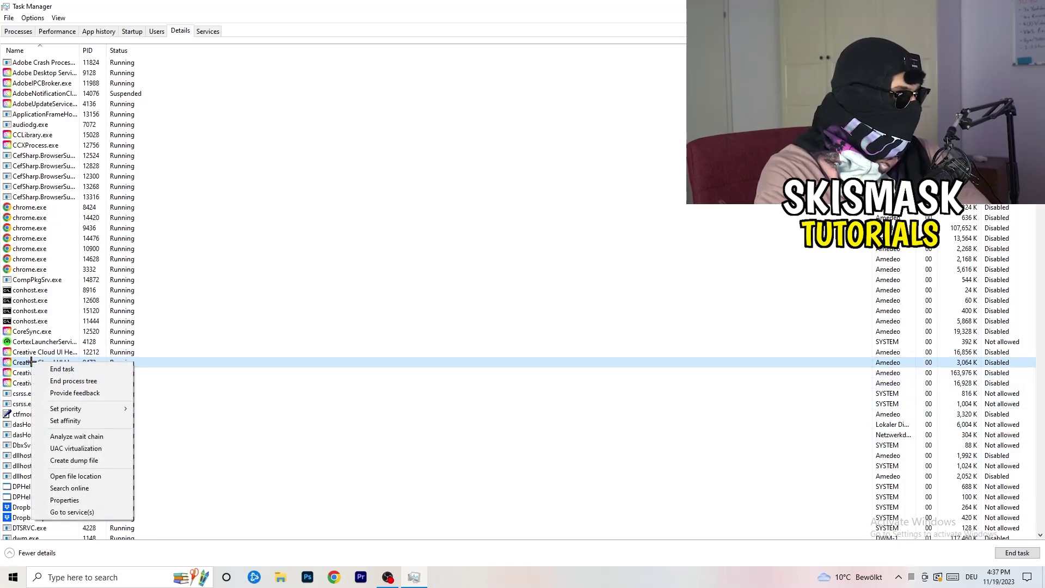
pyautogui.moveTo(68, 411)
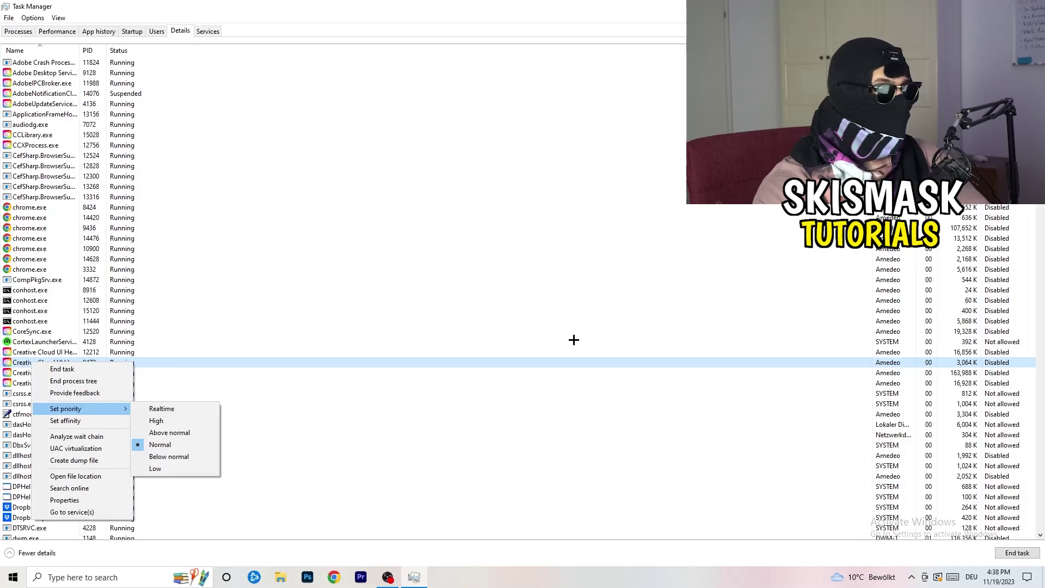
pyautogui.press('Escape')
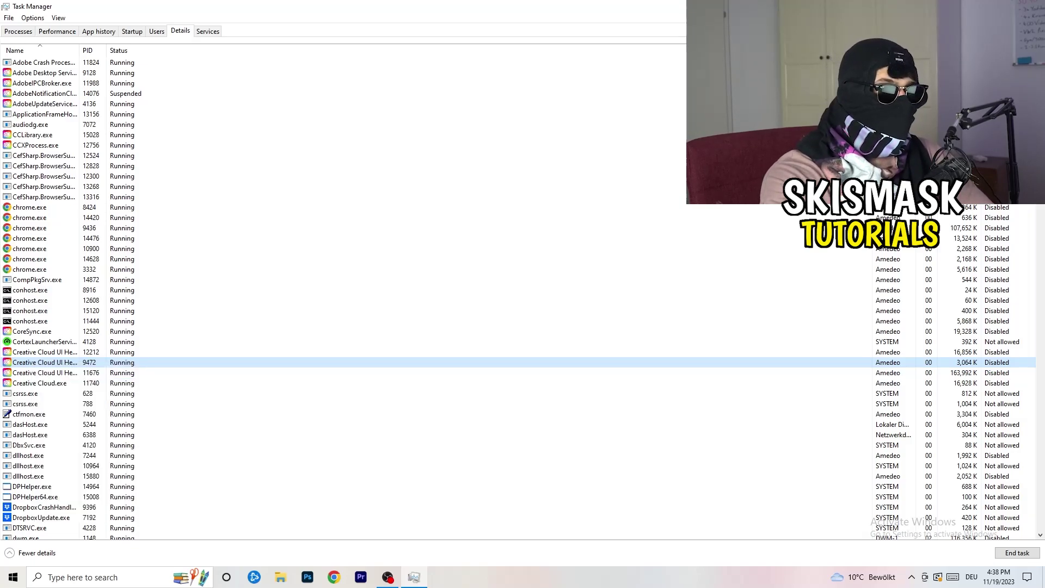
pyautogui.hotkey('alt', 'F4')
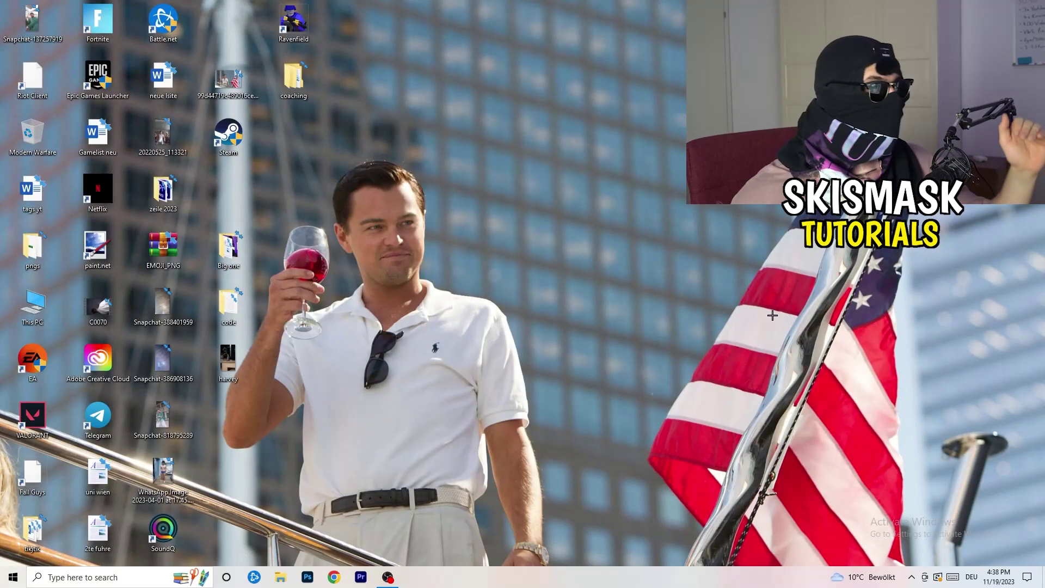